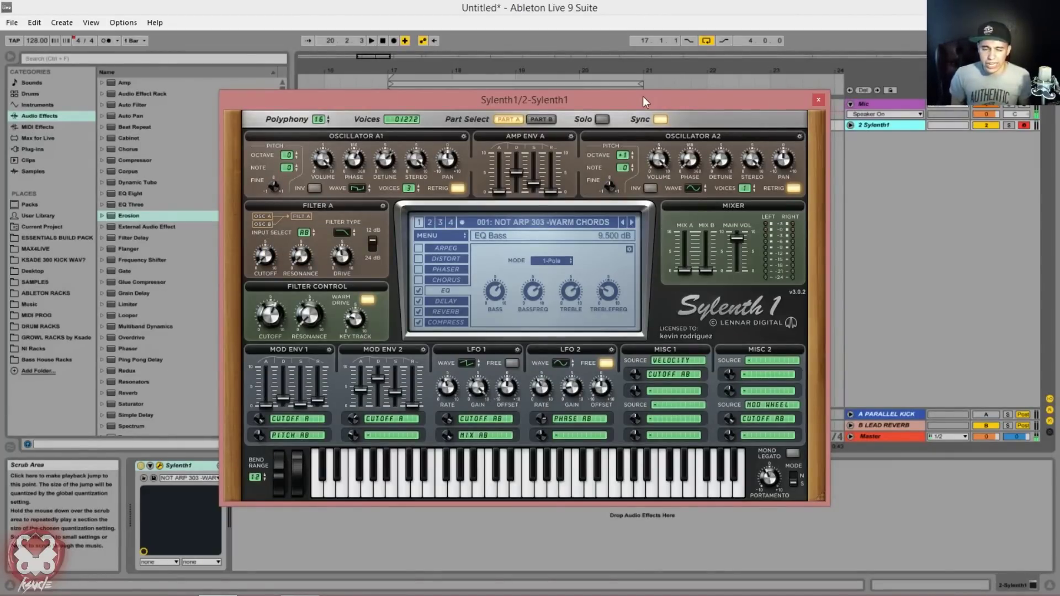
Move the Sylenth1 window up-left, enlarge then shrink it, and centre it to rescale the panel
drag(643, 96, 592, 78)
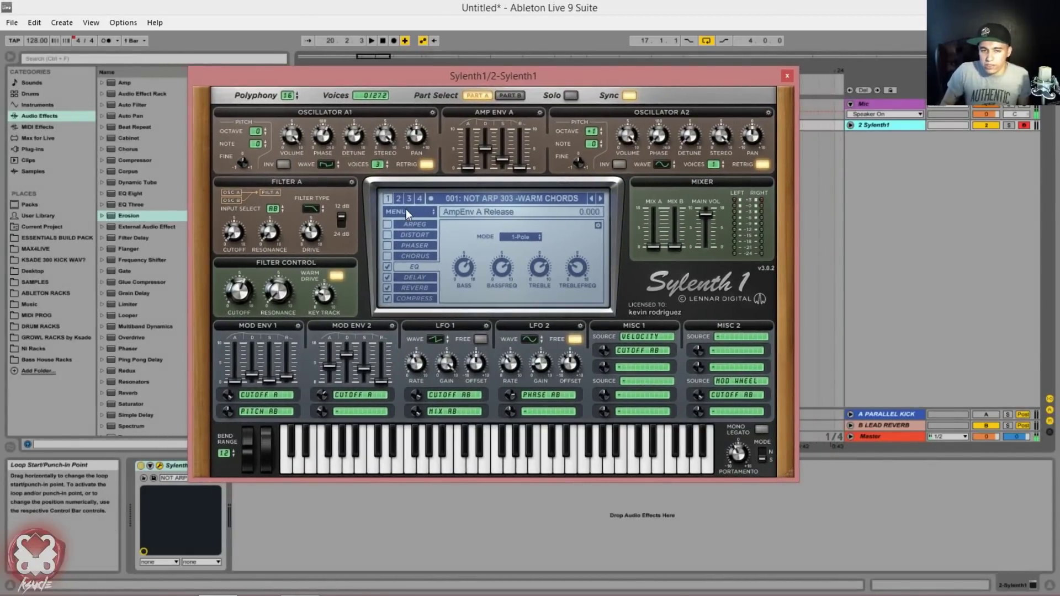
drag(583, 69, 473, 36)
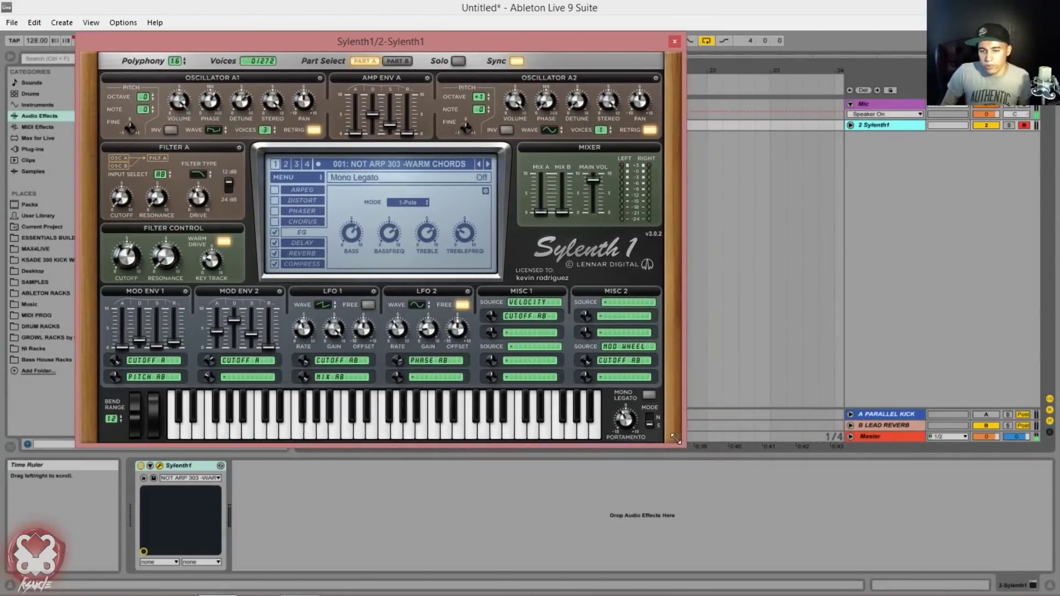
drag(676, 447, 896, 573)
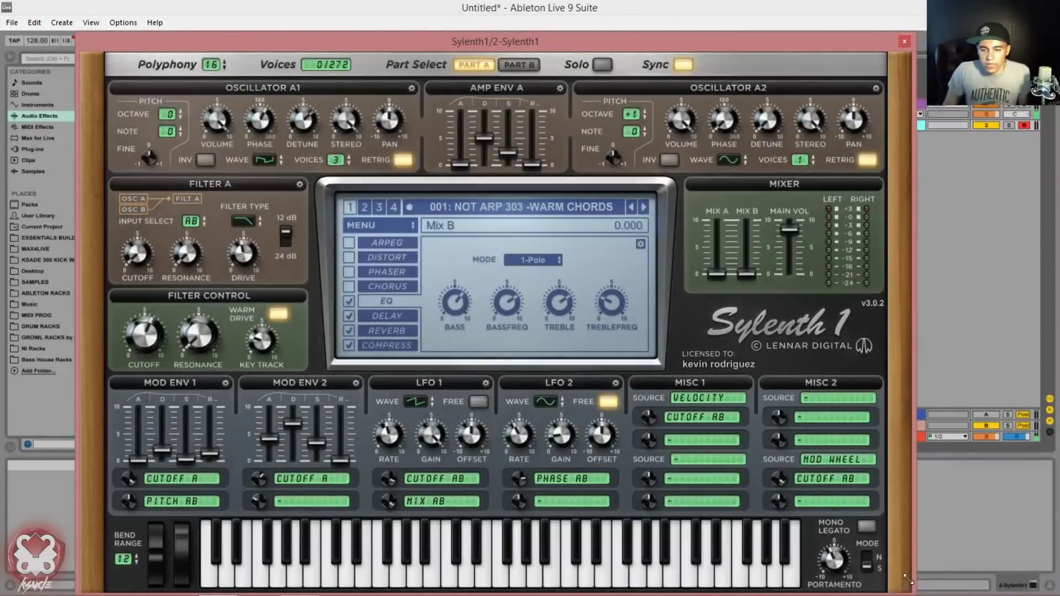
drag(908, 579, 398, 259)
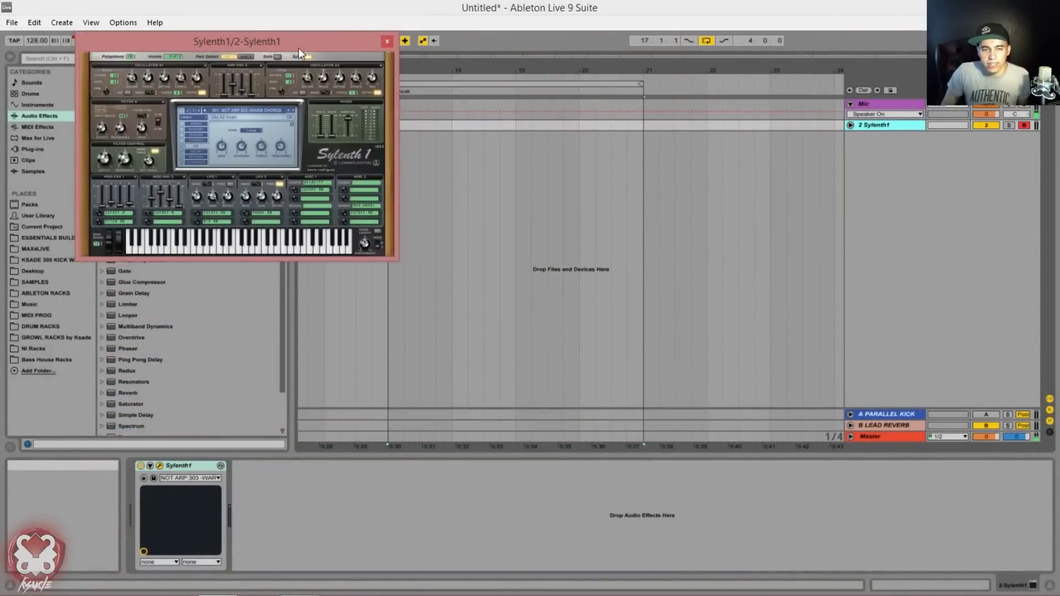
drag(298, 46, 460, 134)
drag(503, 347, 563, 381)
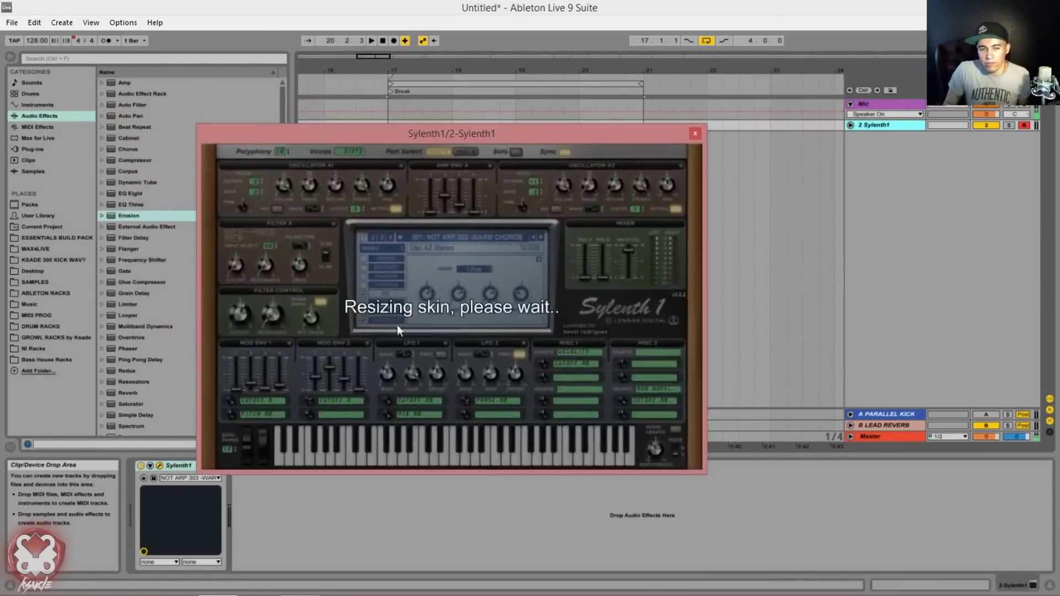
Set the Sylenth1 interface size to 100% from its MENU
click(386, 249)
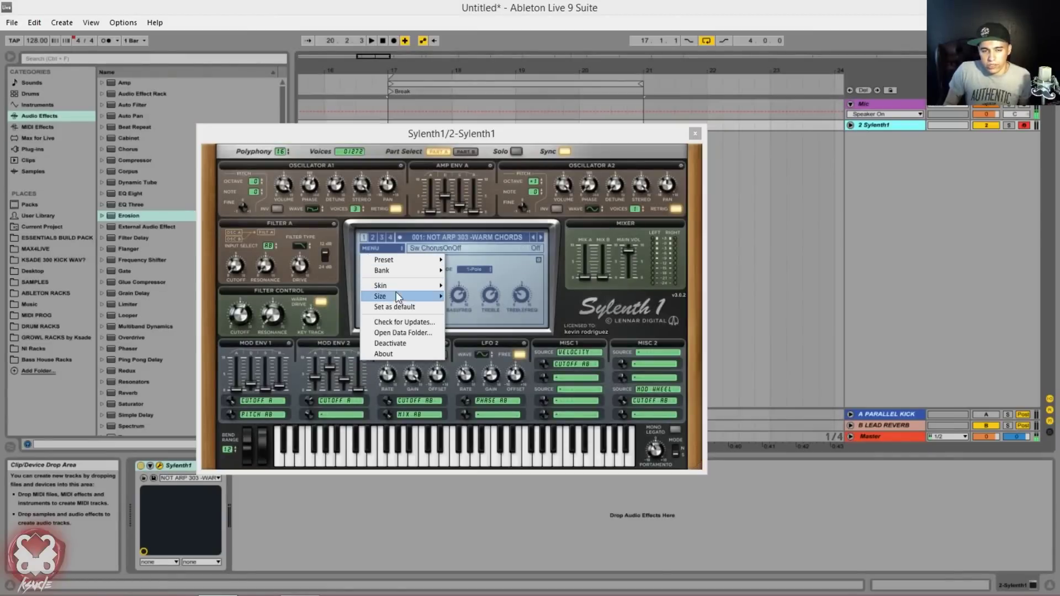
mouse_move(397, 296)
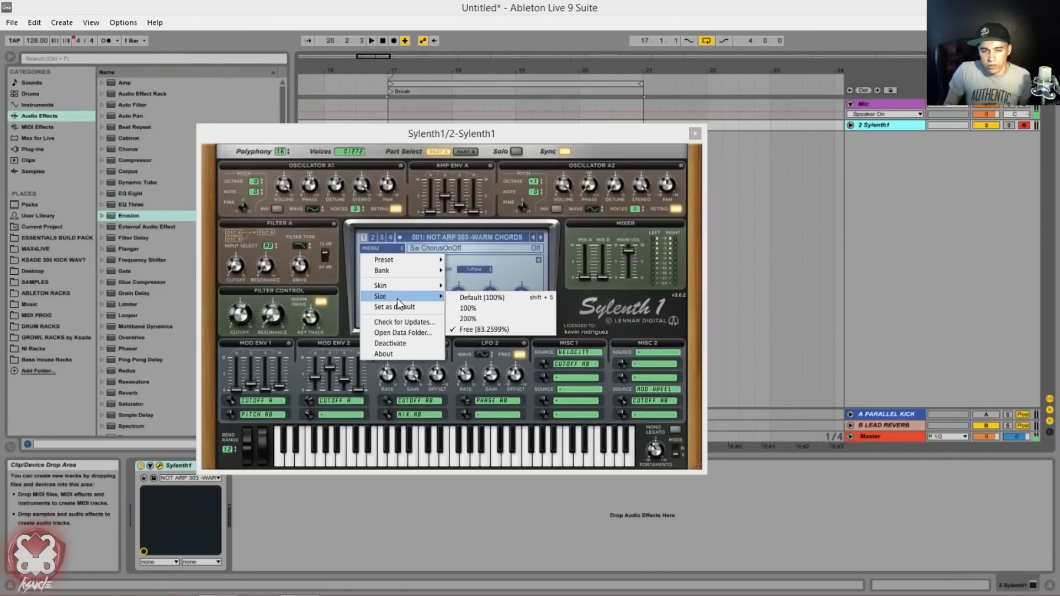
click(495, 305)
Double the Sylenth1 interface to 200% and move the enlarged window to the top-left
click(418, 269)
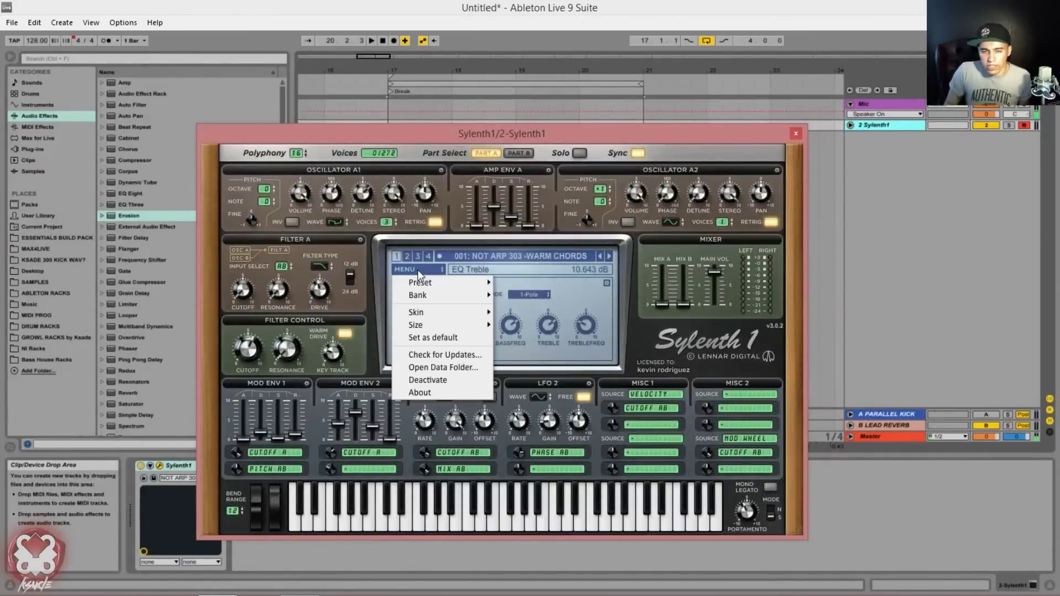
mouse_move(434, 324)
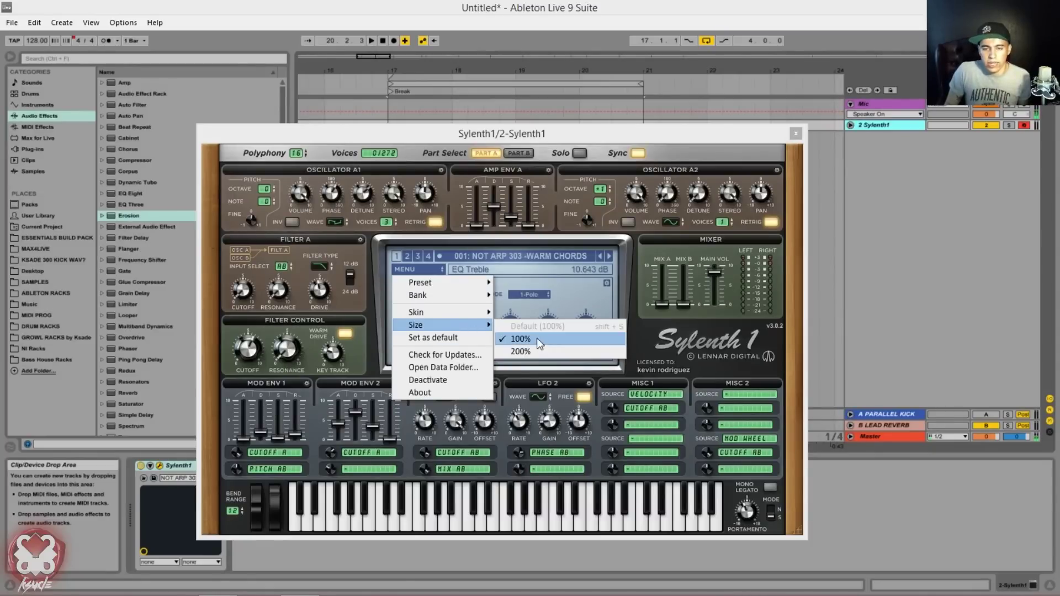
click(552, 350)
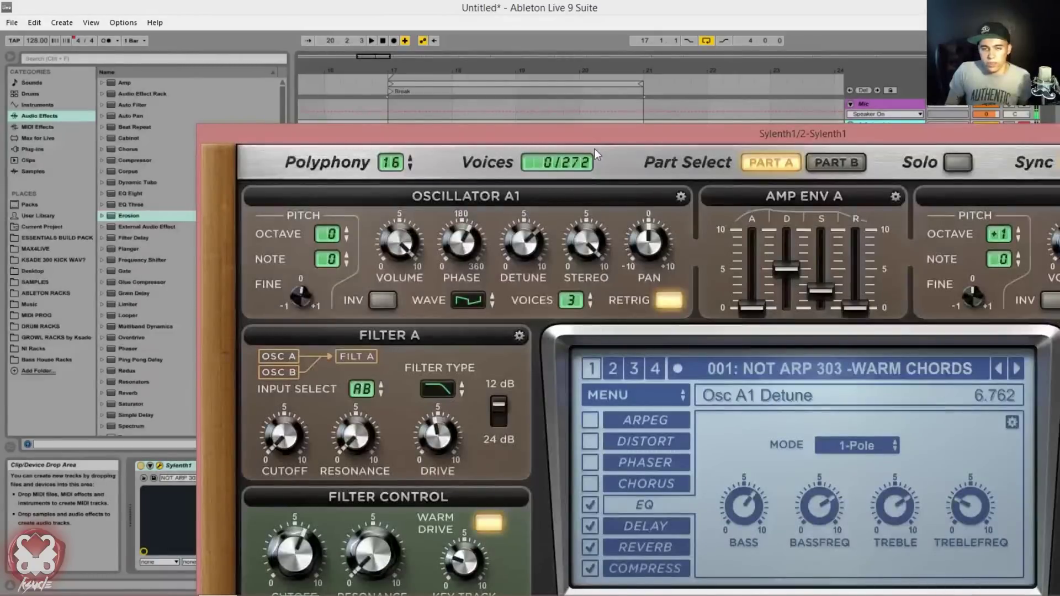
drag(598, 135, 422, 5)
click(457, 258)
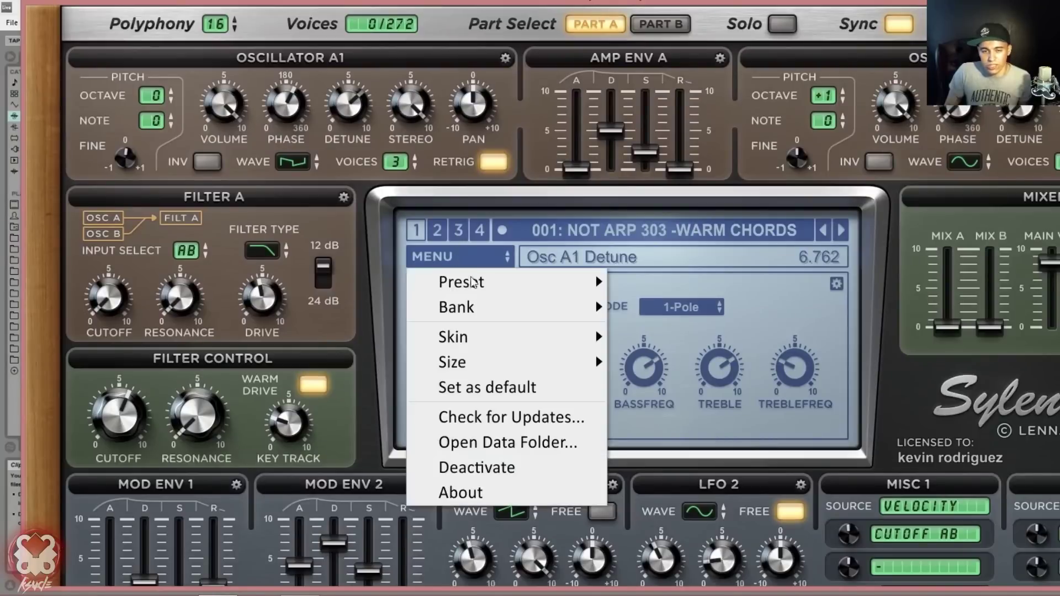
Return Sylenth1 to 100% size, then drag its corner to a free 135.352% scale
mouse_move(498, 364)
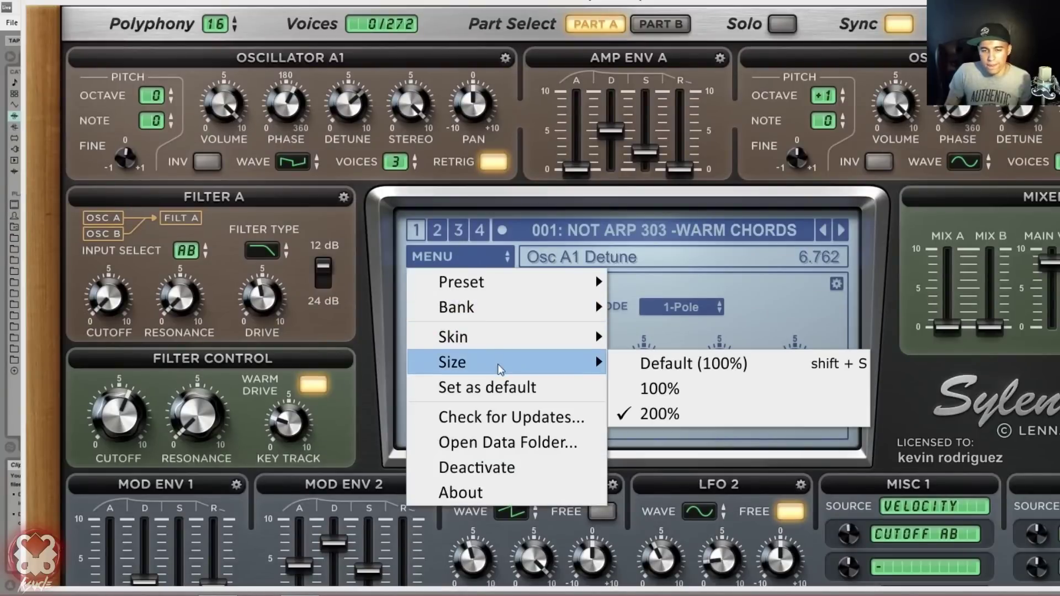
click(660, 389)
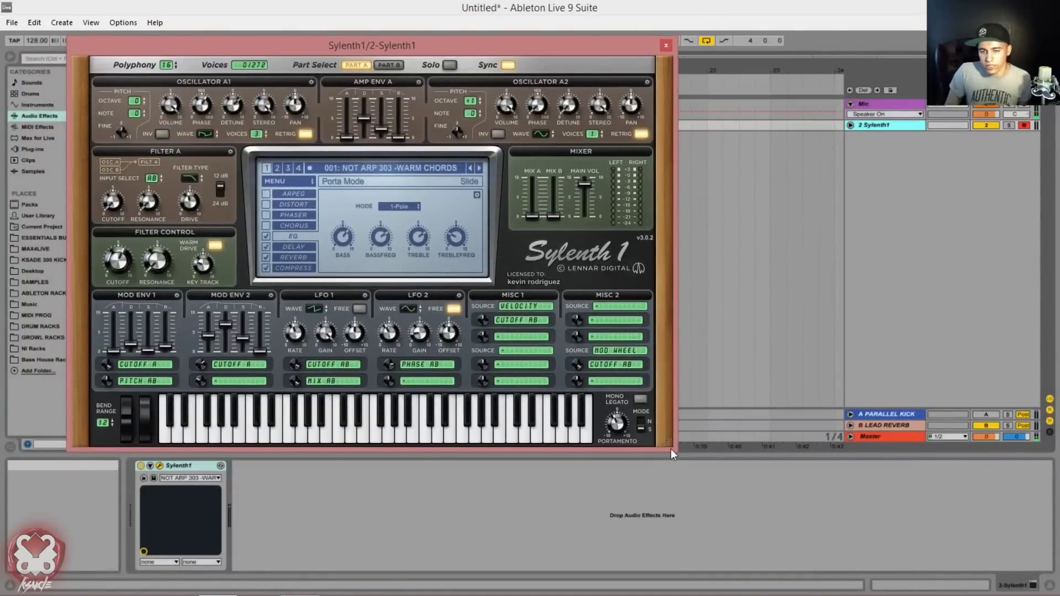
drag(670, 431, 888, 543)
Bring up the Skin submenu in Sylenth1's MENU
click(360, 227)
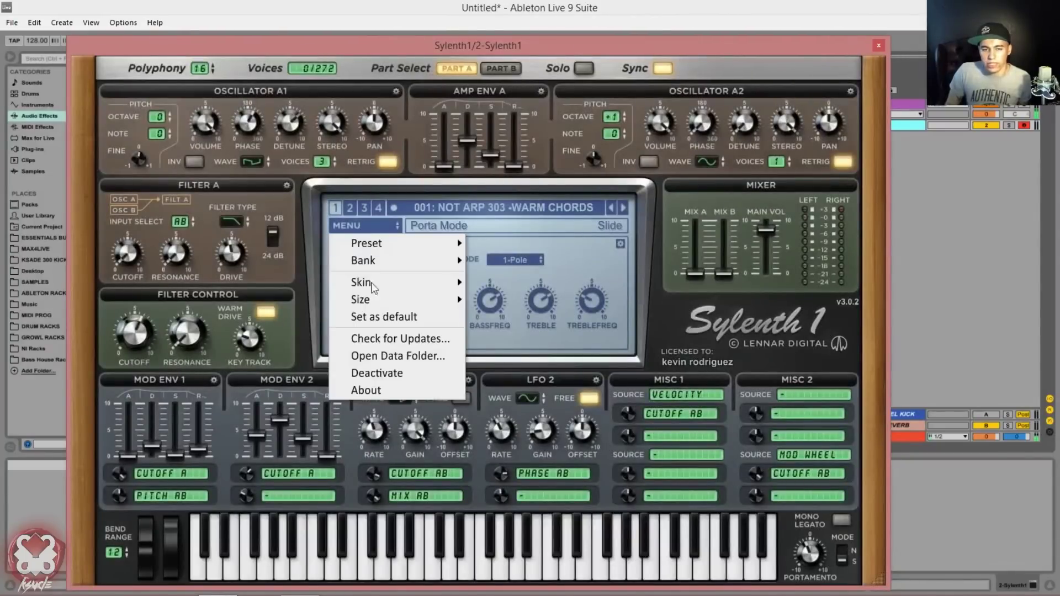
mouse_move(379, 302)
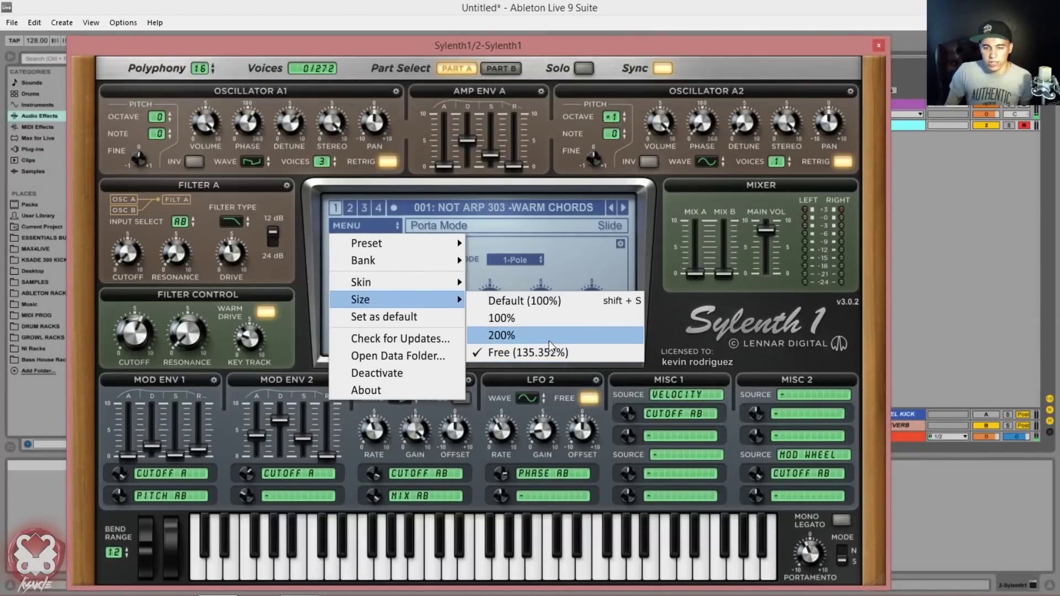
mouse_move(426, 290)
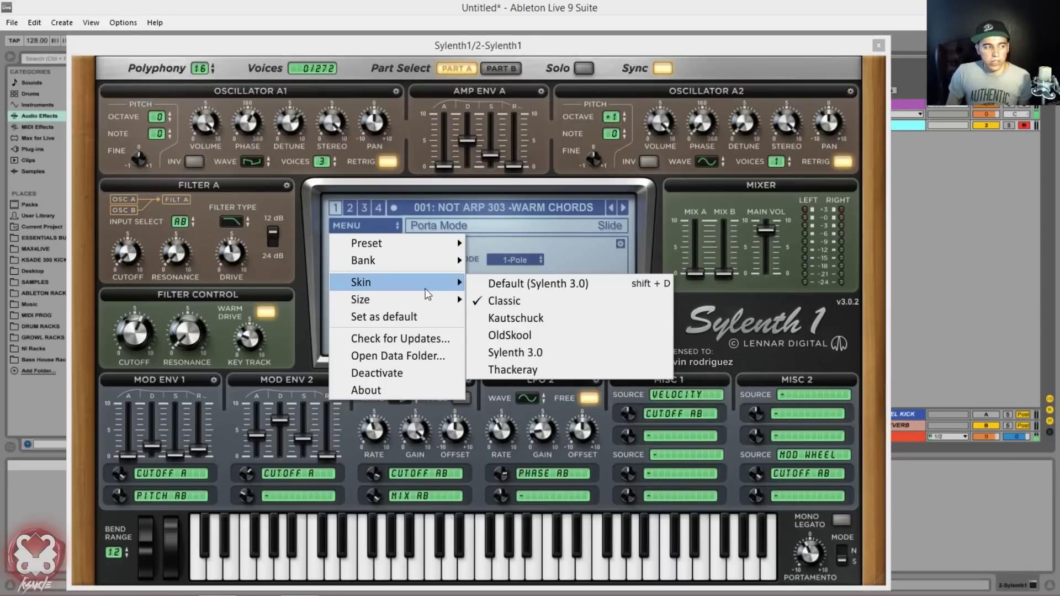
Try the Default (Sylenth 3.0) skin, then switch Sylenth1 back to Classic
click(539, 285)
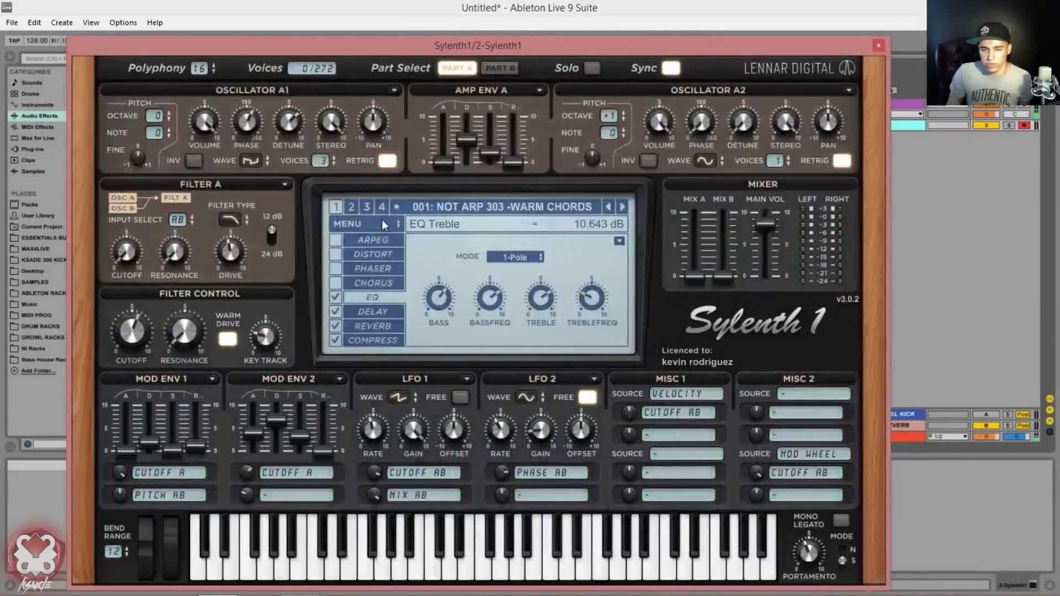
click(373, 222)
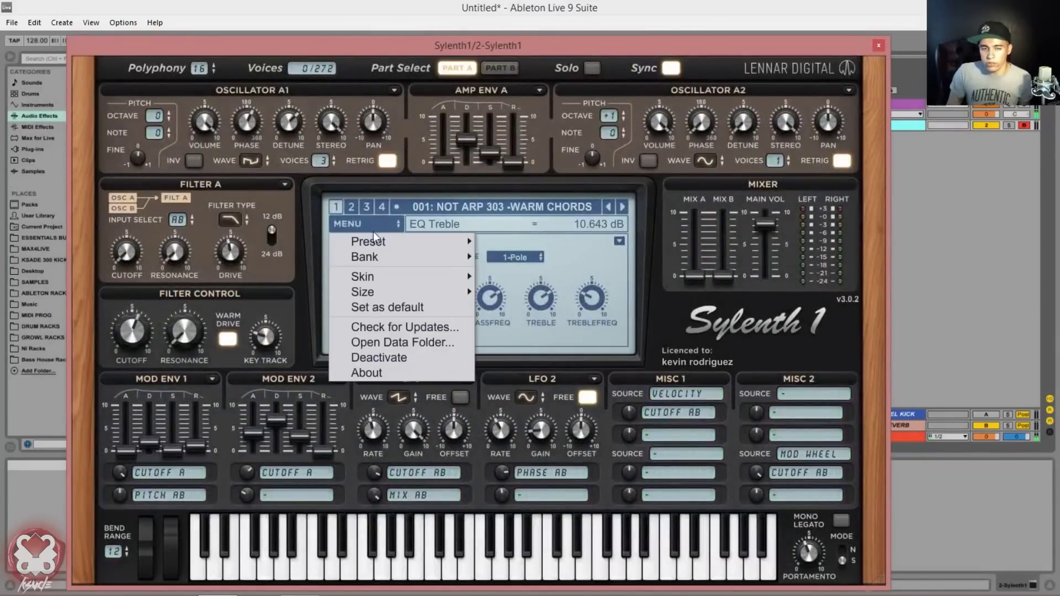
mouse_move(373, 243)
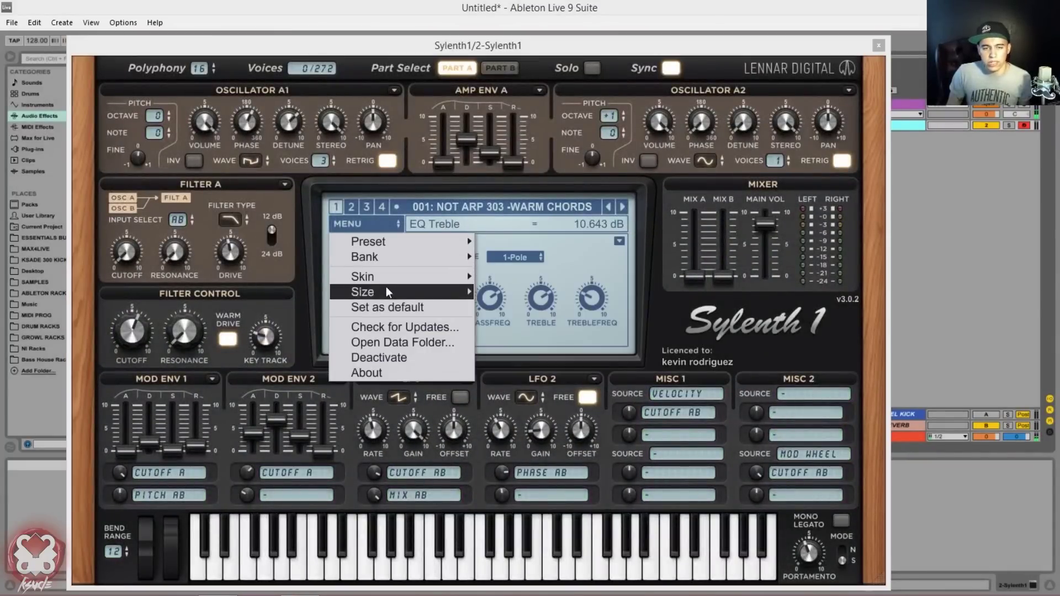
mouse_move(387, 279)
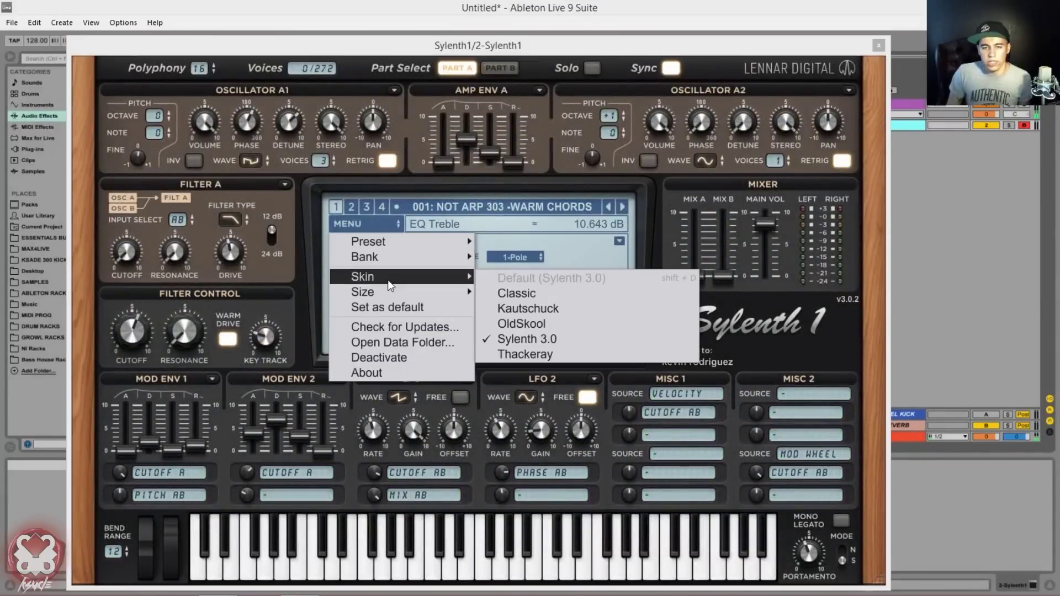
click(515, 293)
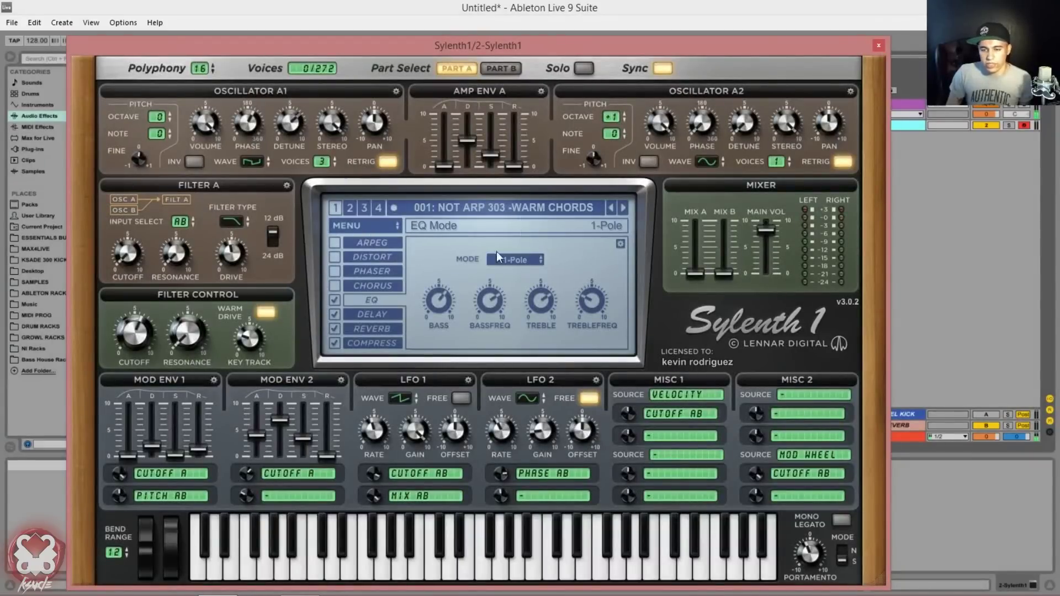
Look through MENU > Bank and show the six skin choices again, with Classic current
click(362, 228)
mouse_move(388, 254)
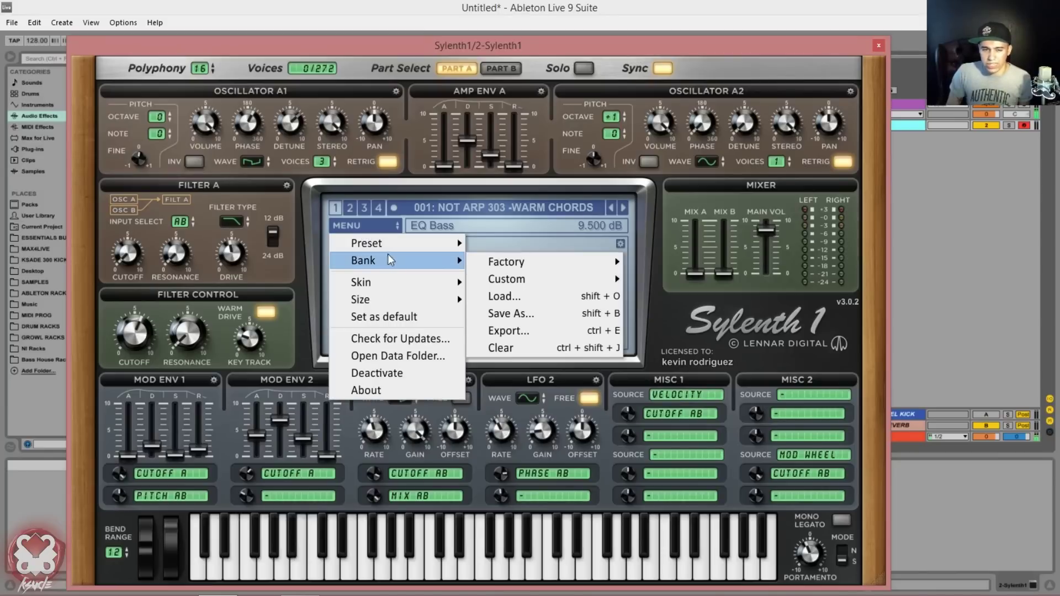
mouse_move(383, 284)
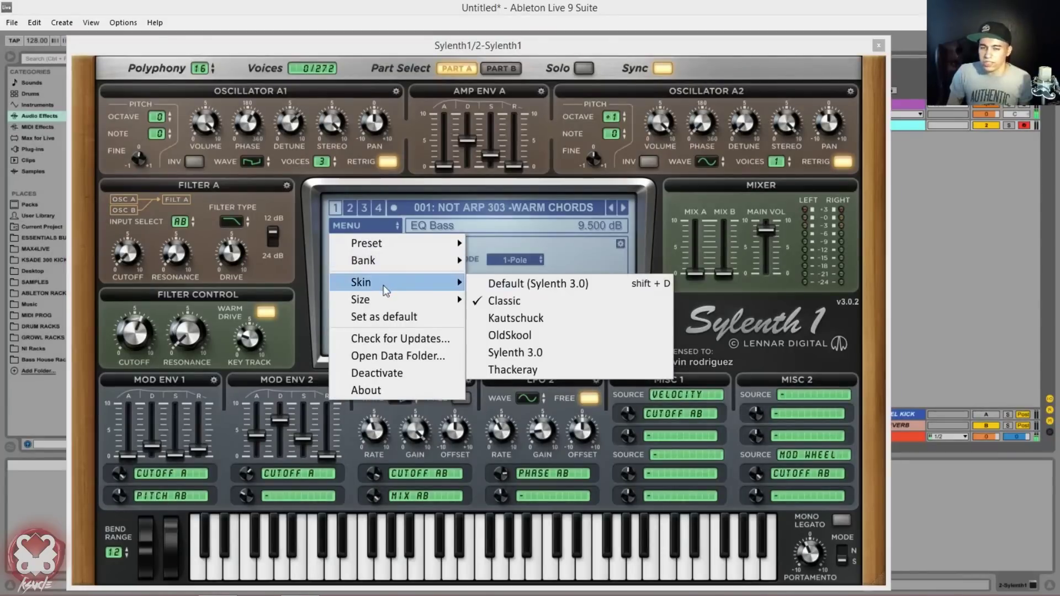
Try the Kautschuck and OldSkool skins, nudging the Sylenth1 window slightly right
click(544, 314)
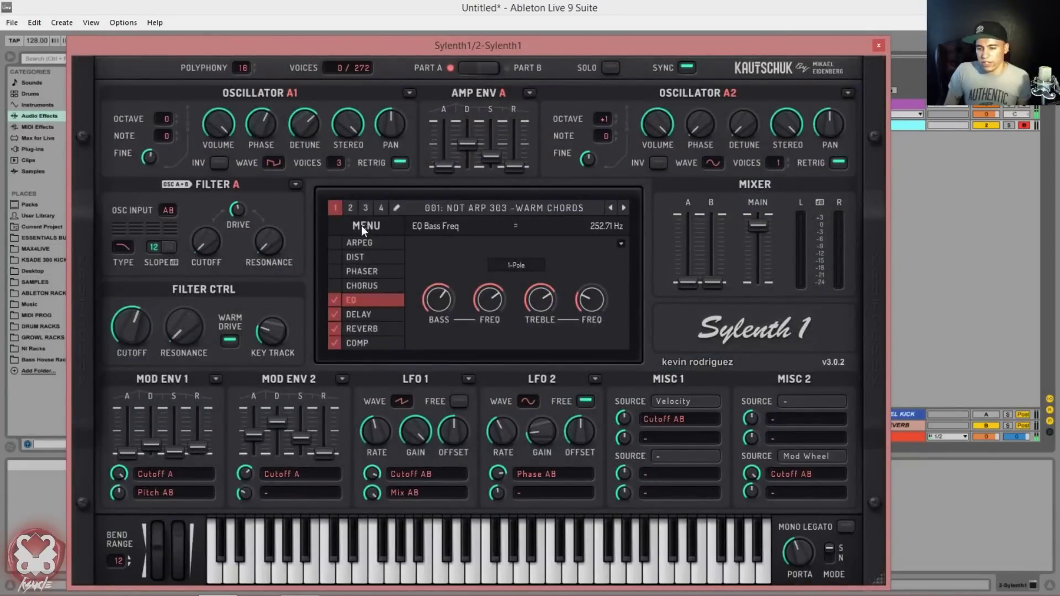
click(361, 226)
mouse_move(360, 236)
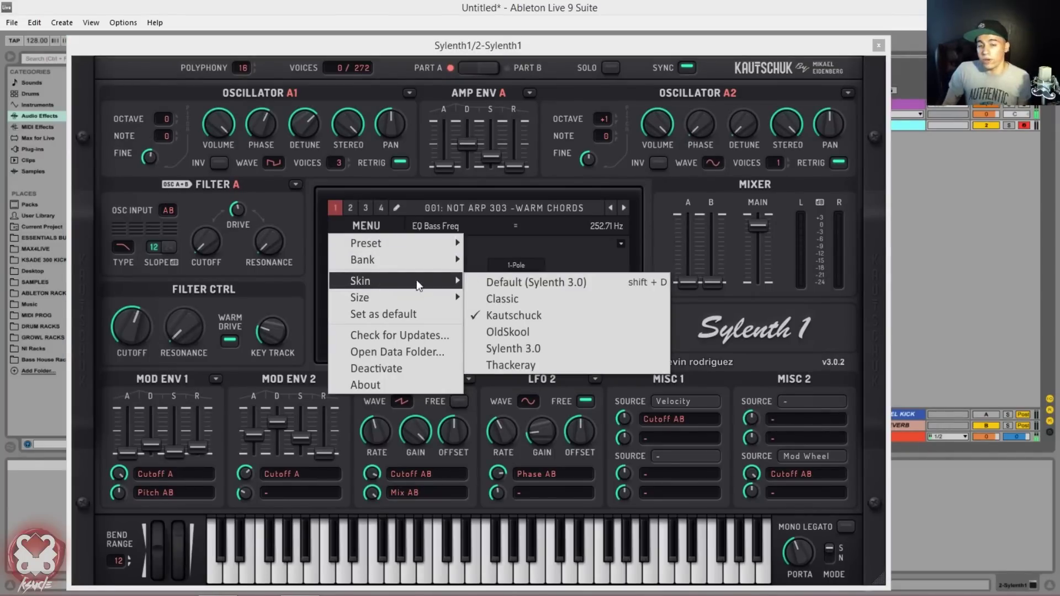
click(526, 333)
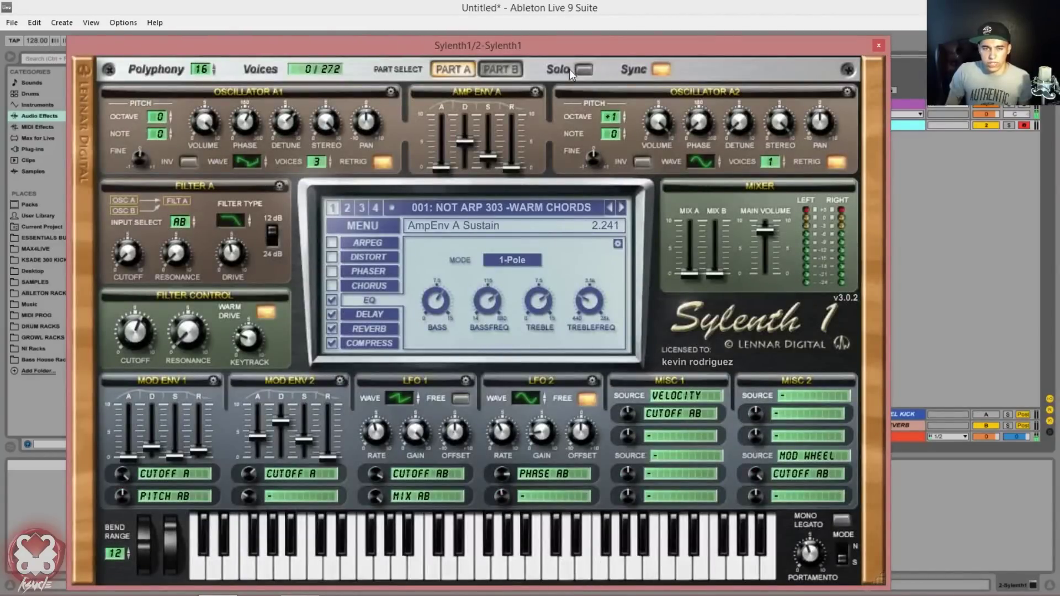
drag(621, 46, 631, 42)
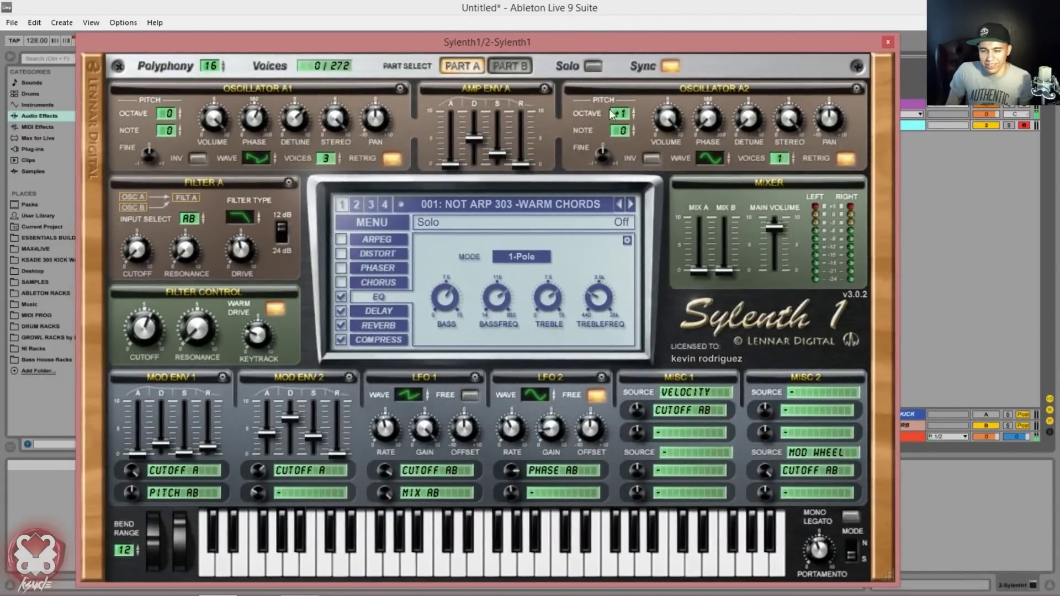
Try the Sylenth 3.0 skin, then the dark Thackeray skin
click(378, 222)
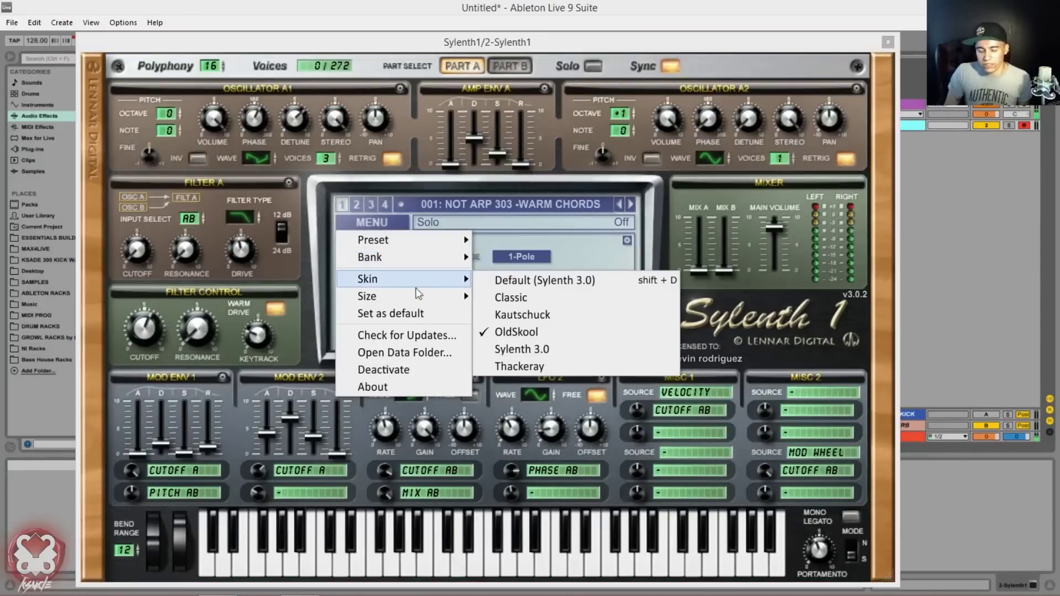
mouse_move(409, 304)
mouse_move(396, 279)
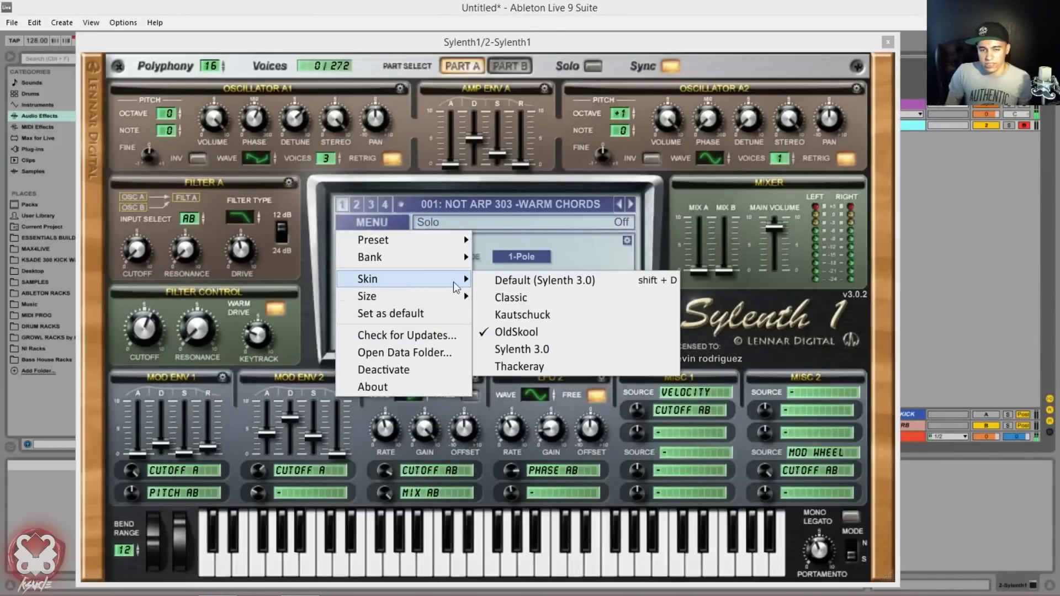
click(539, 349)
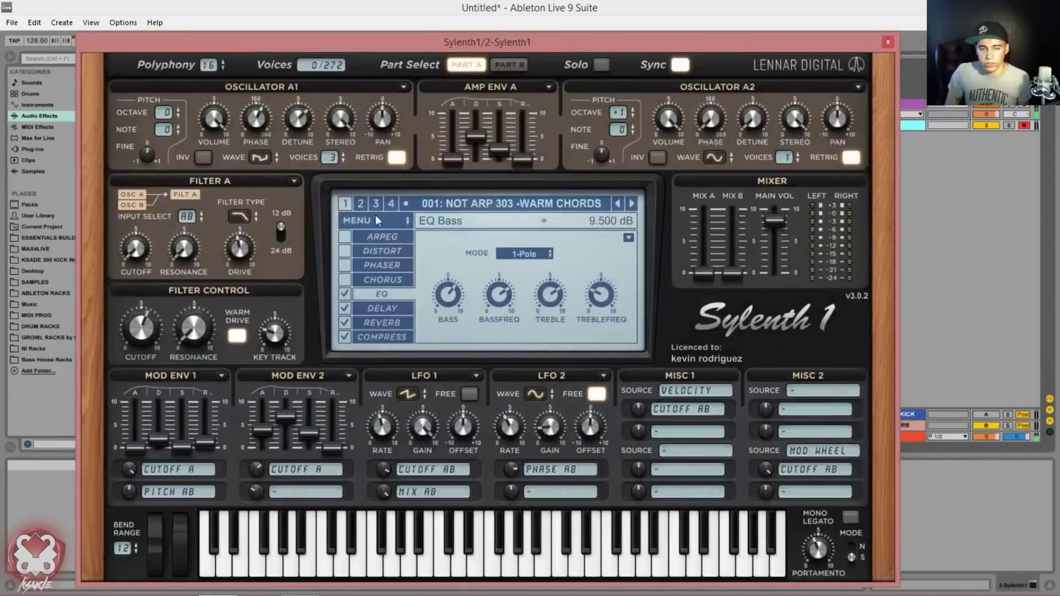
click(377, 221)
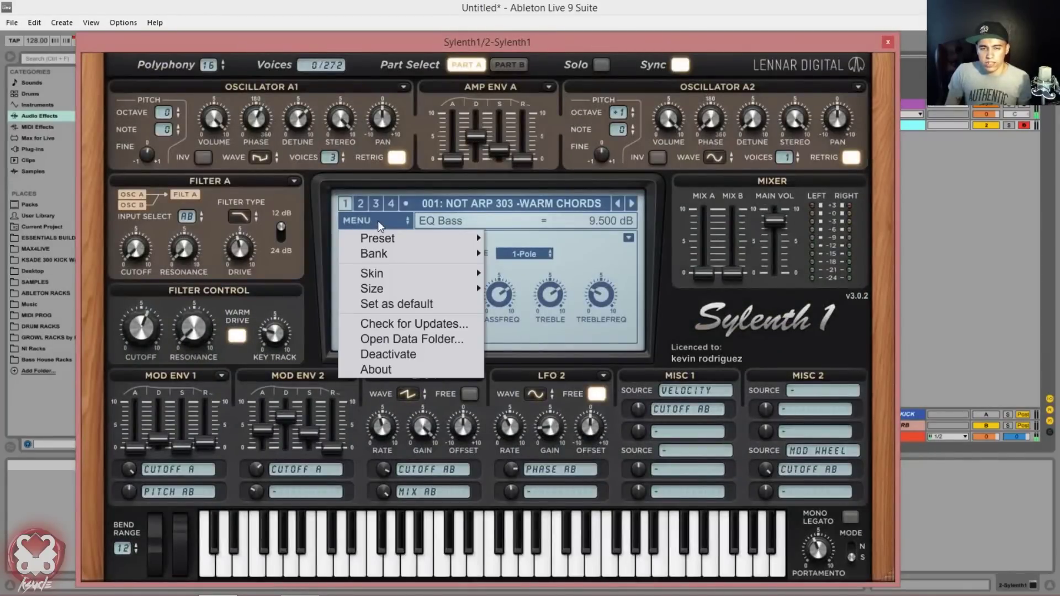
mouse_move(396, 277)
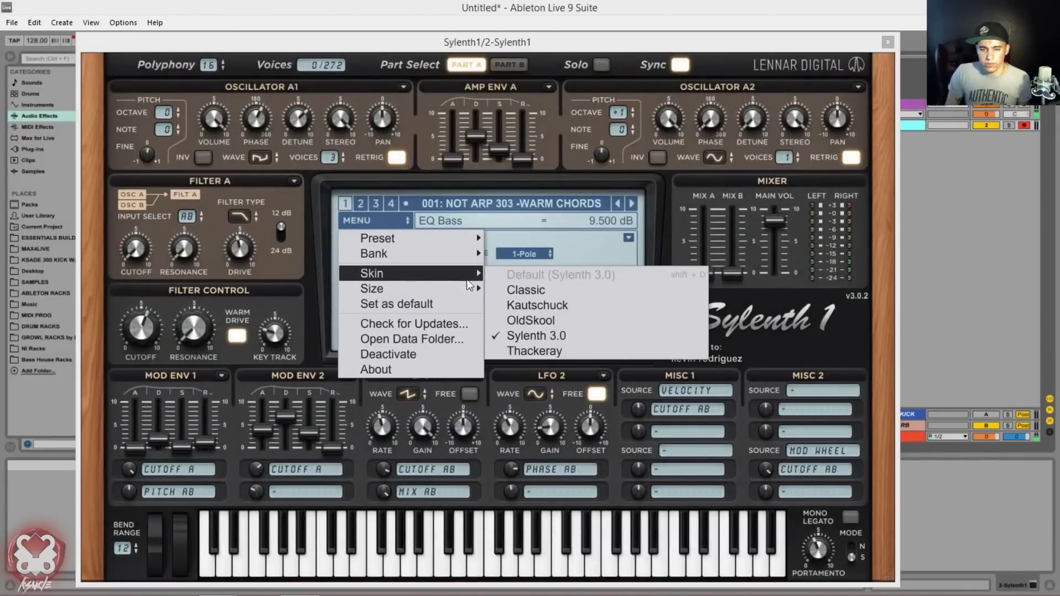
click(569, 350)
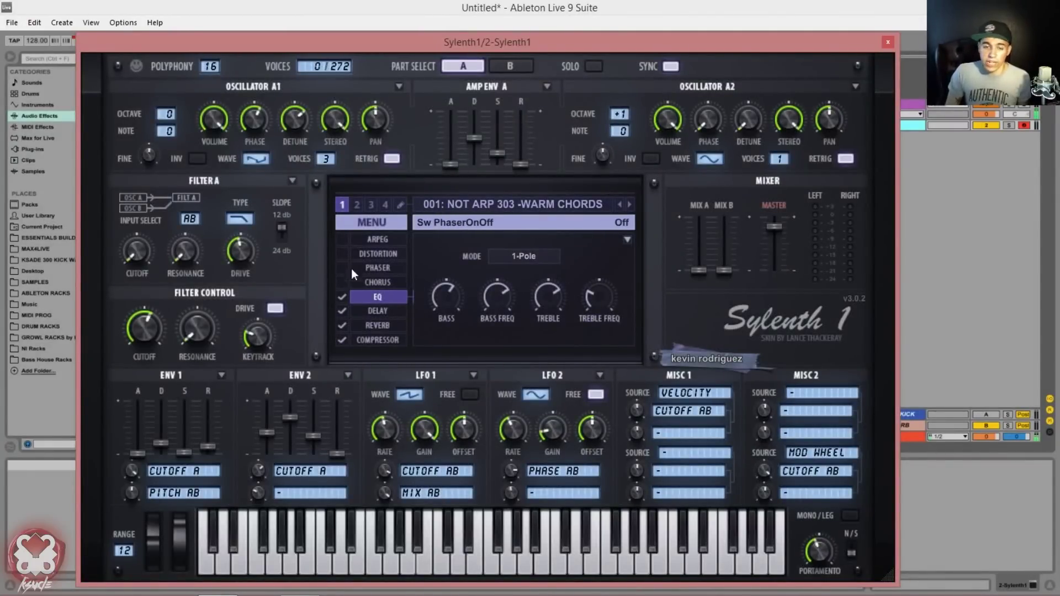
Switch Sylenth1 back to the Classic skin
click(373, 225)
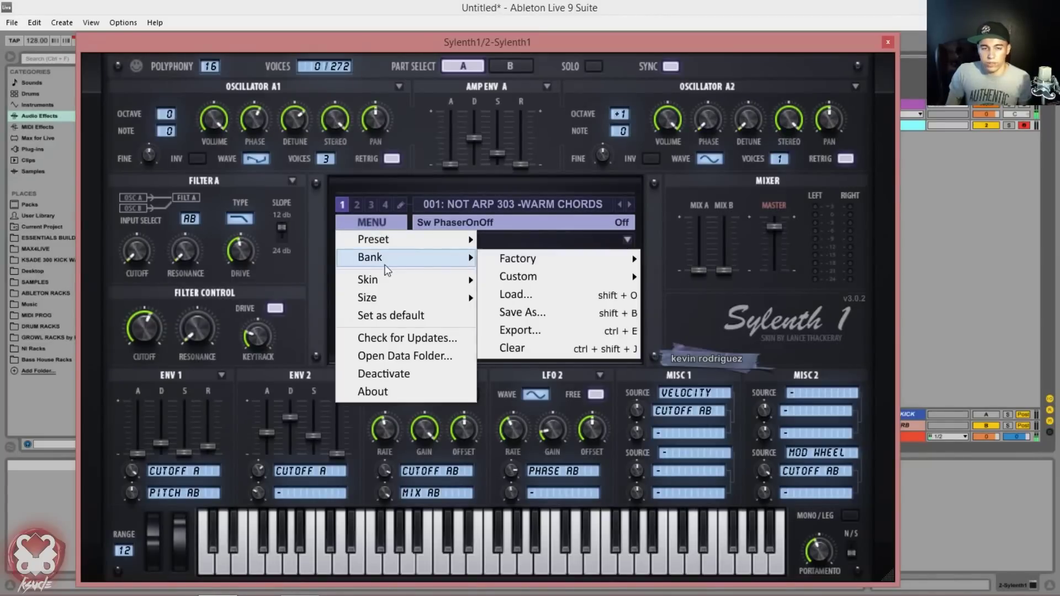
mouse_move(389, 287)
click(550, 307)
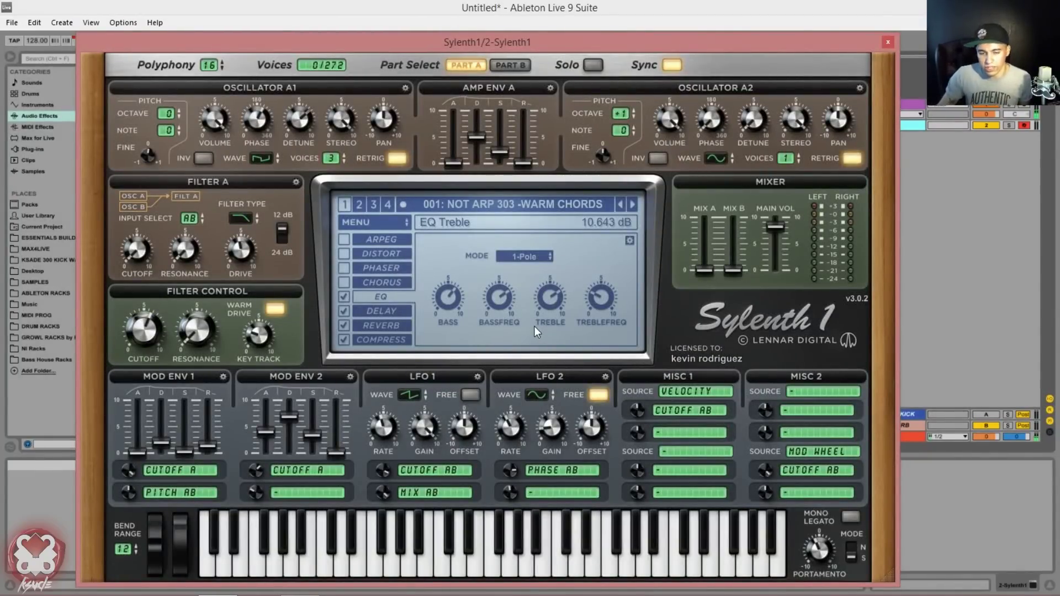
click(369, 222)
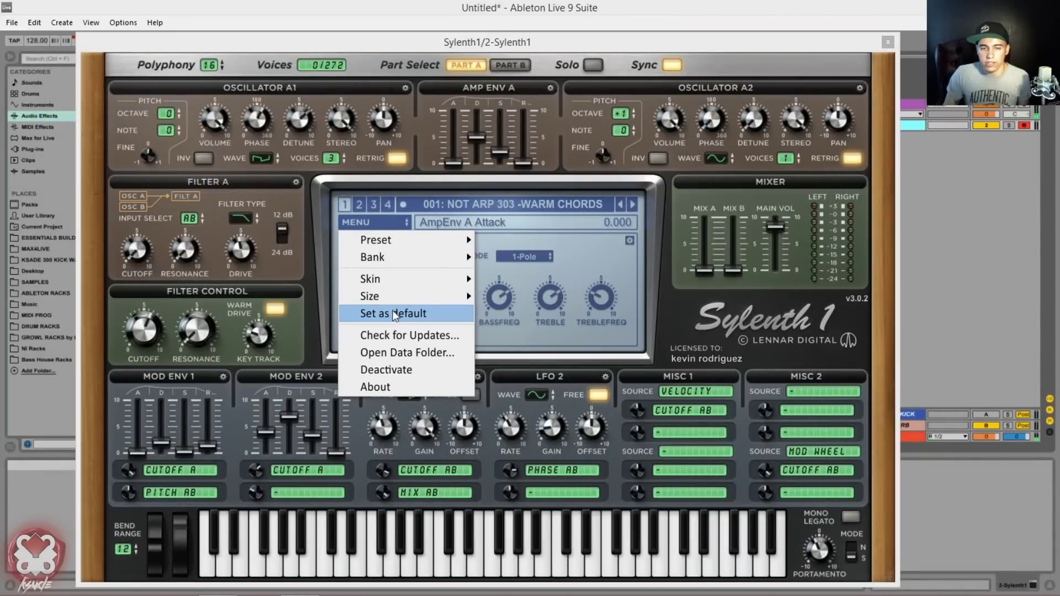
mouse_move(413, 263)
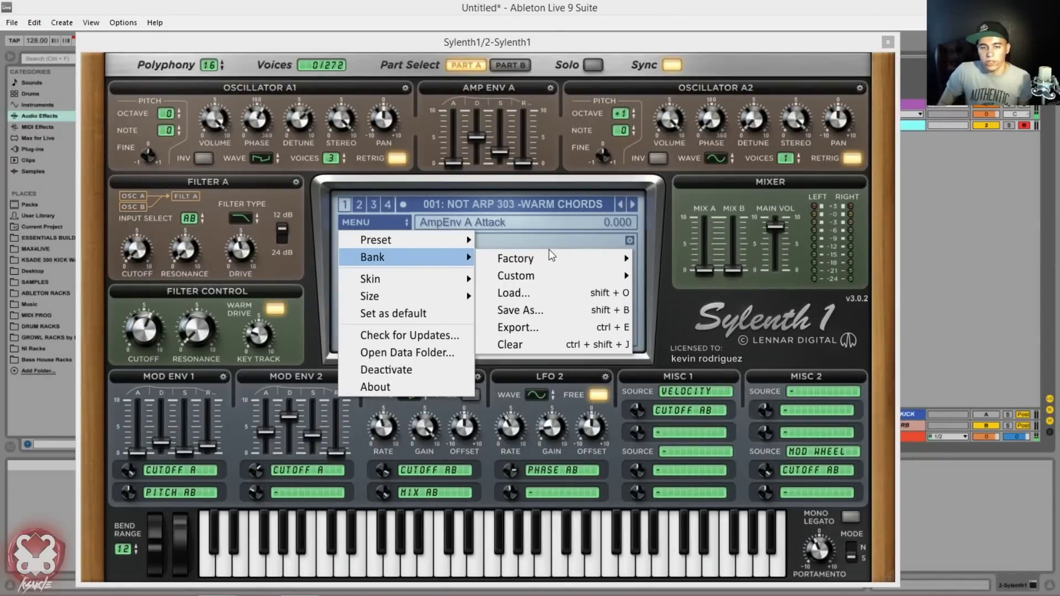
mouse_move(527, 277)
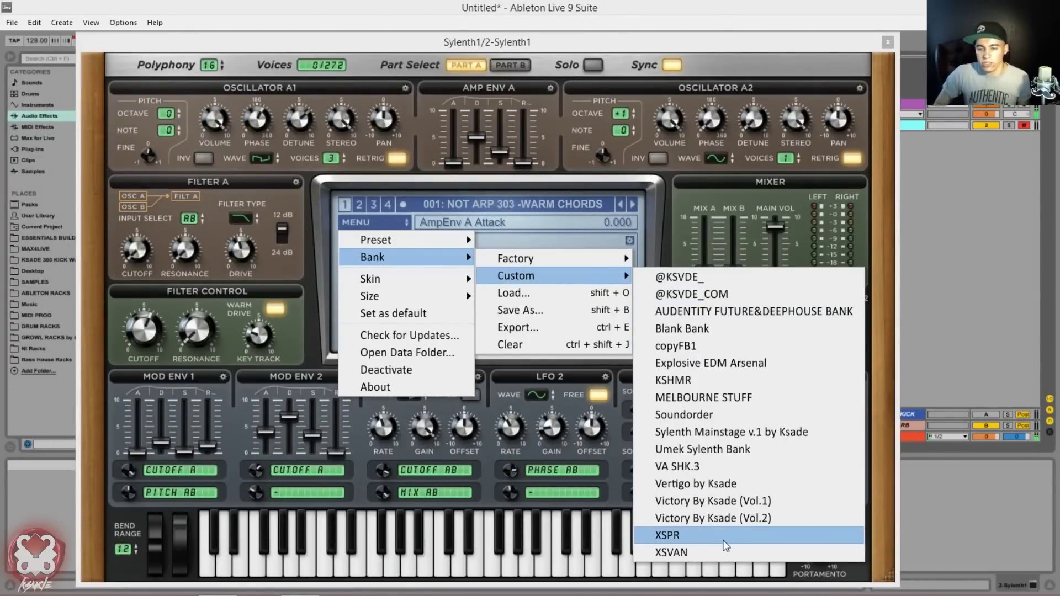
click(731, 517)
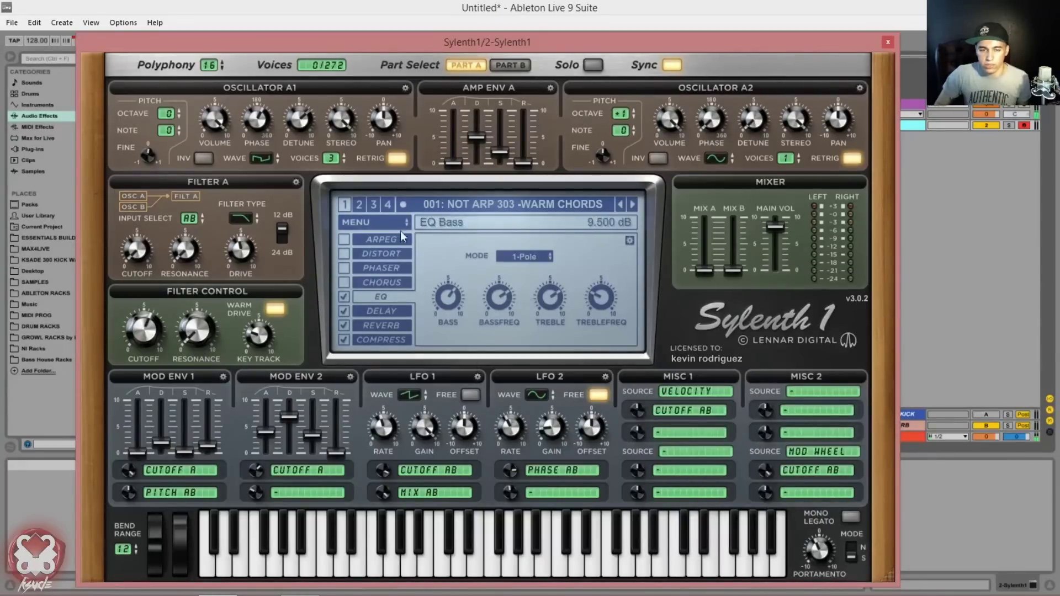
click(383, 223)
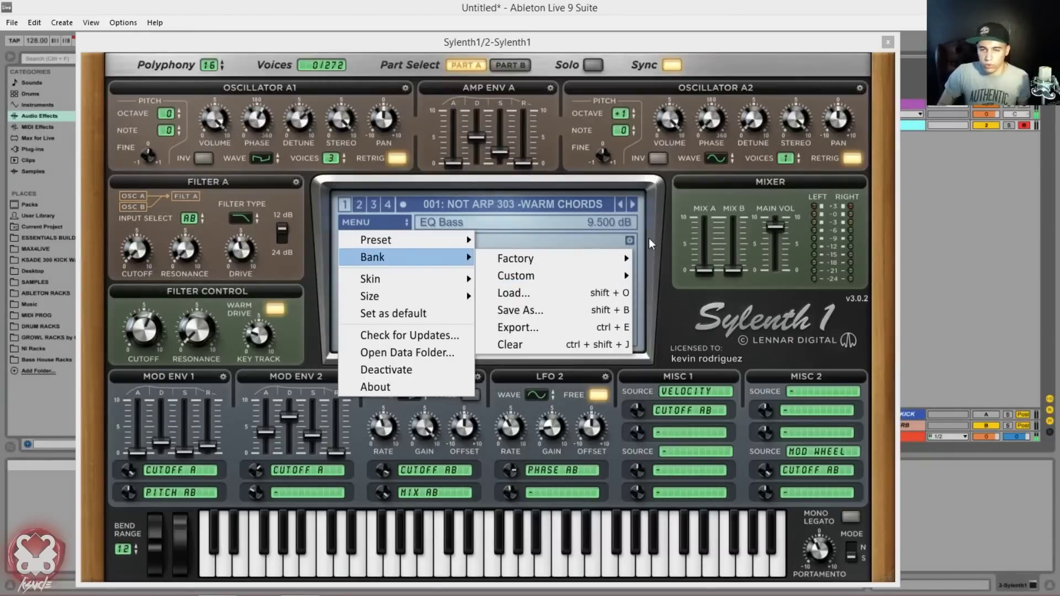
click(691, 280)
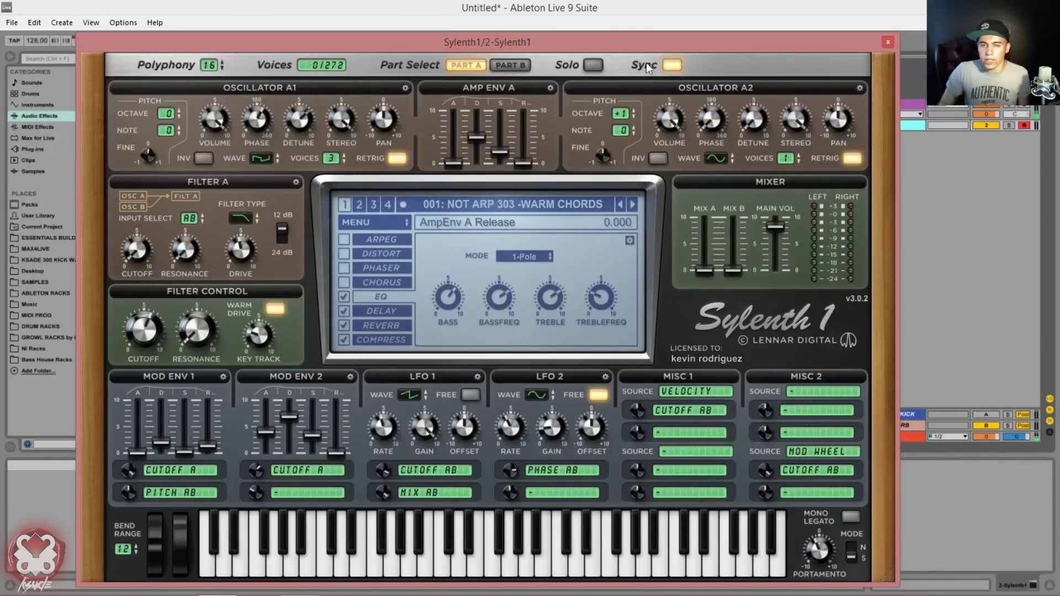
drag(651, 48, 654, 48)
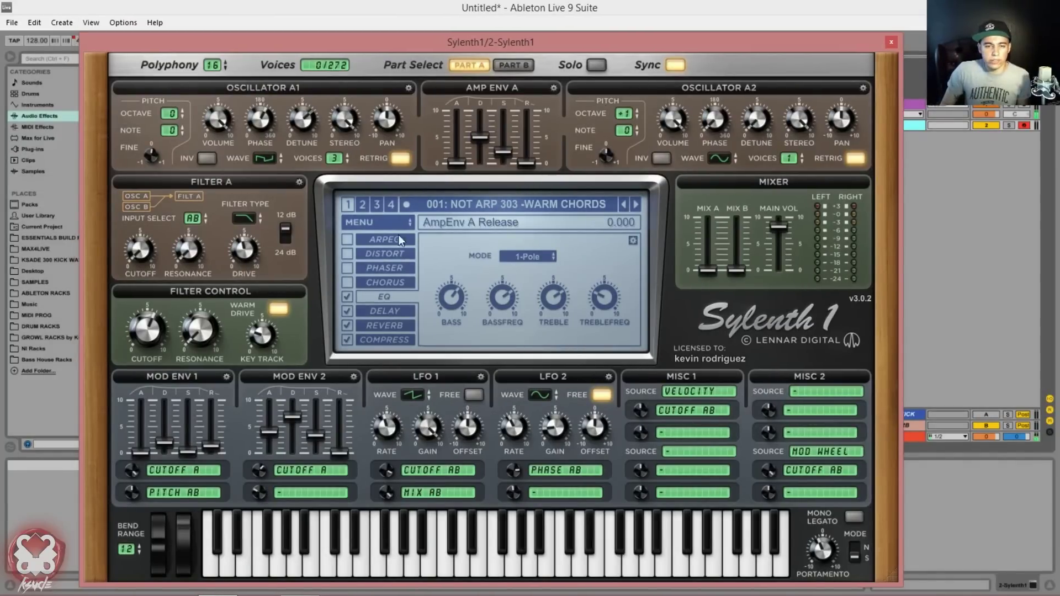
click(266, 159)
click(266, 159)
click(267, 157)
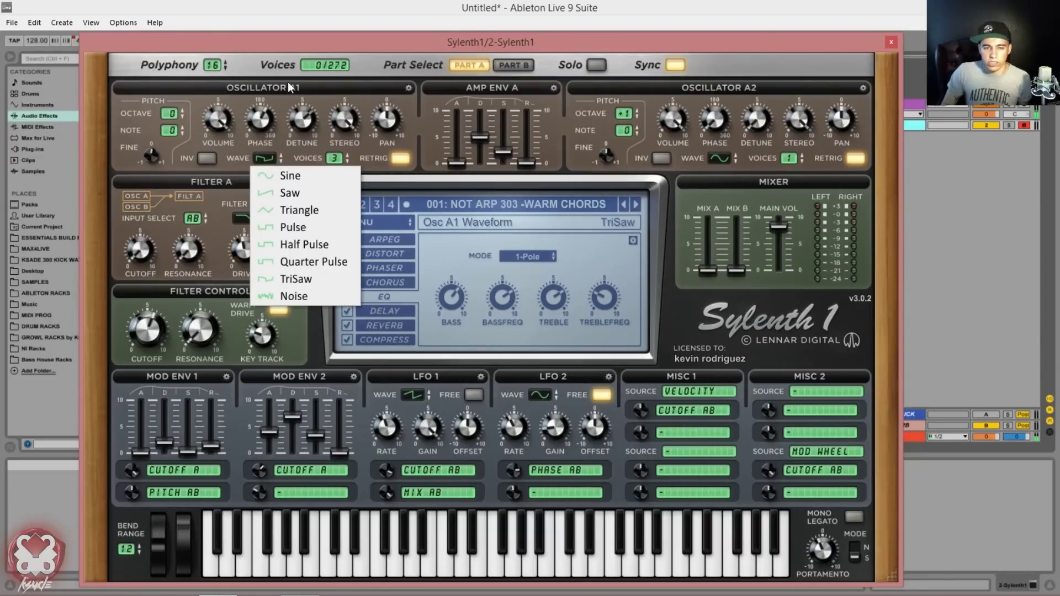
click(289, 176)
click(264, 156)
click(287, 276)
click(267, 158)
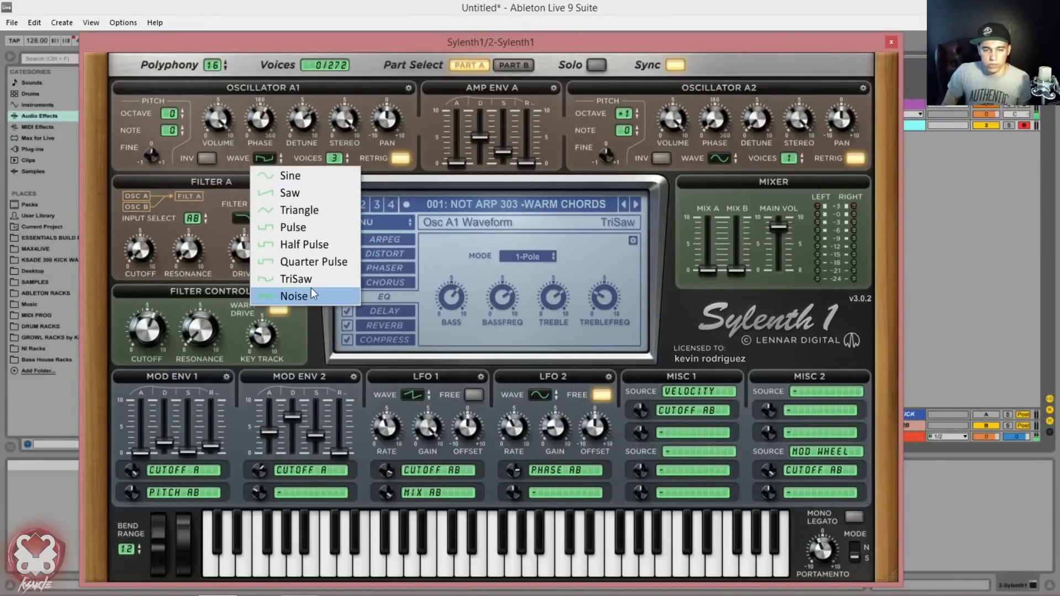
click(293, 227)
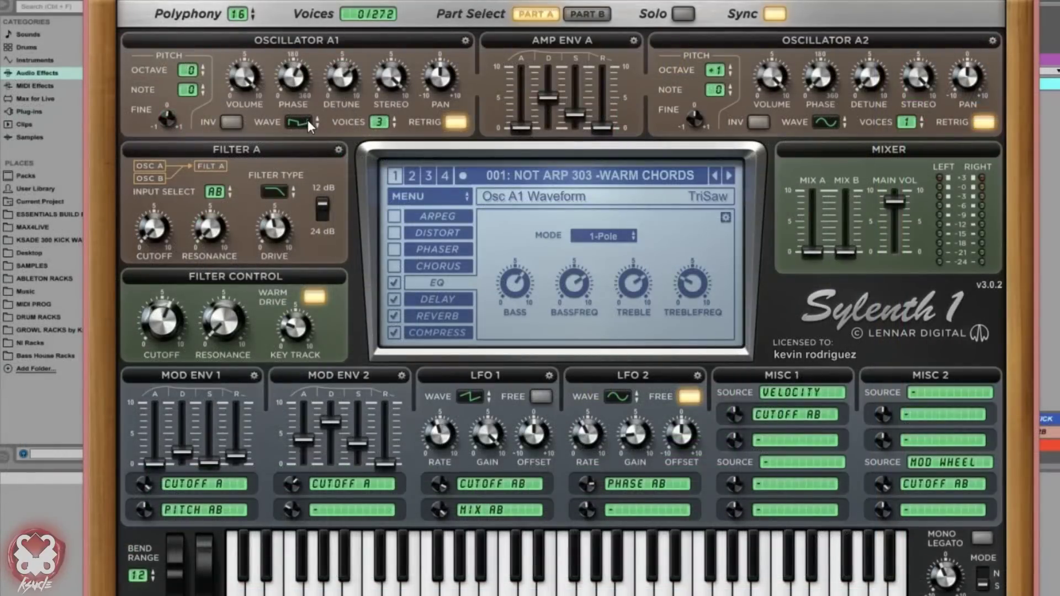
click(307, 121)
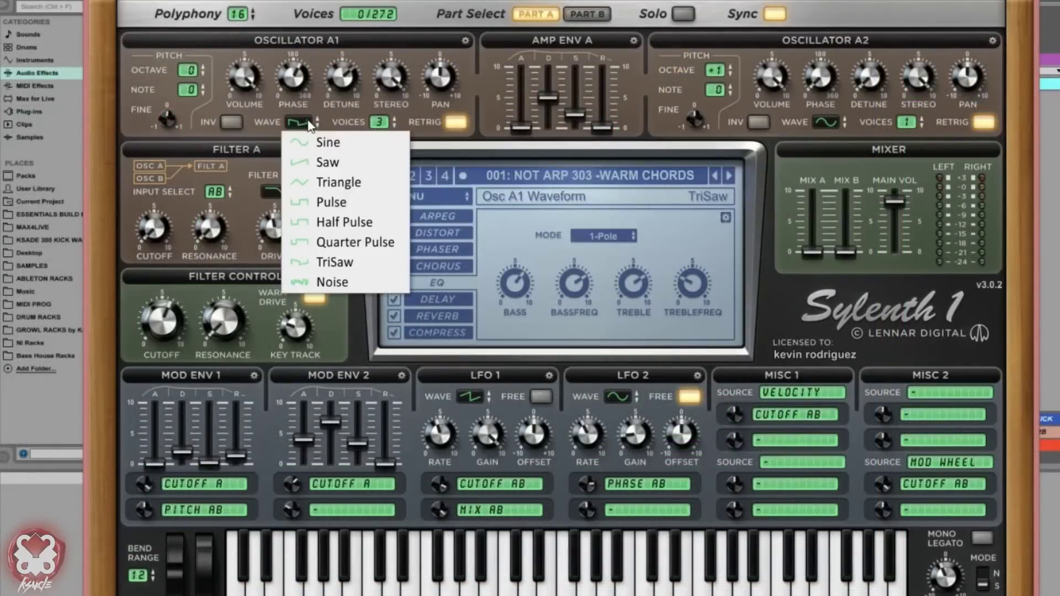
click(325, 125)
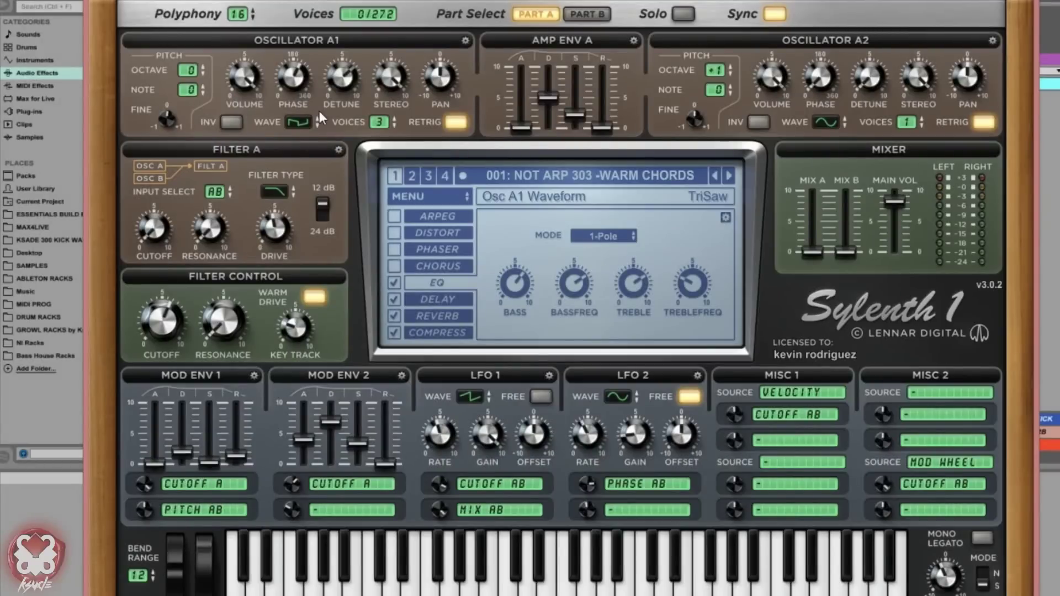
click(298, 122)
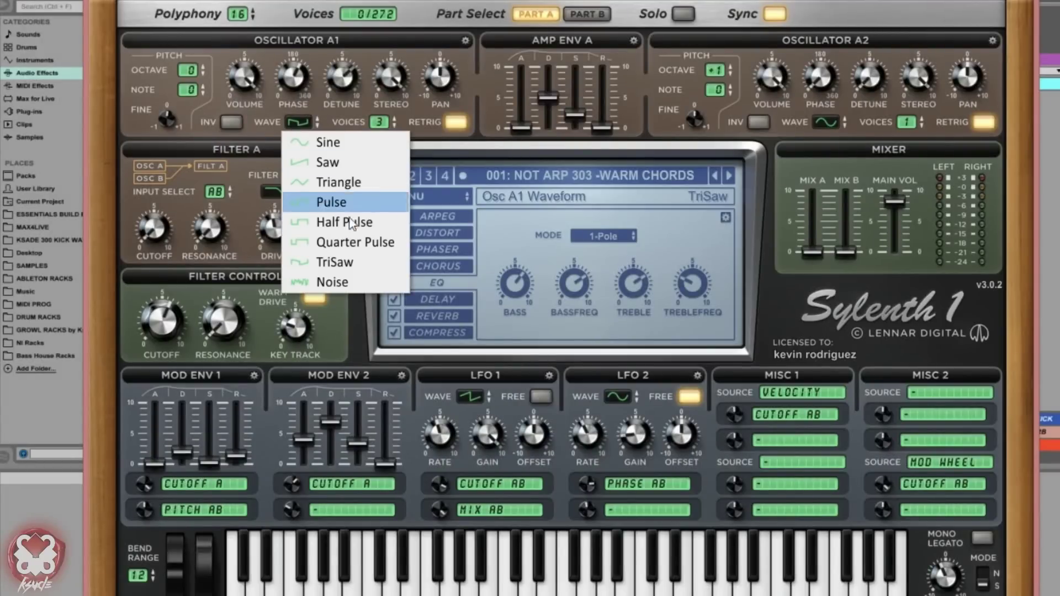
click(359, 112)
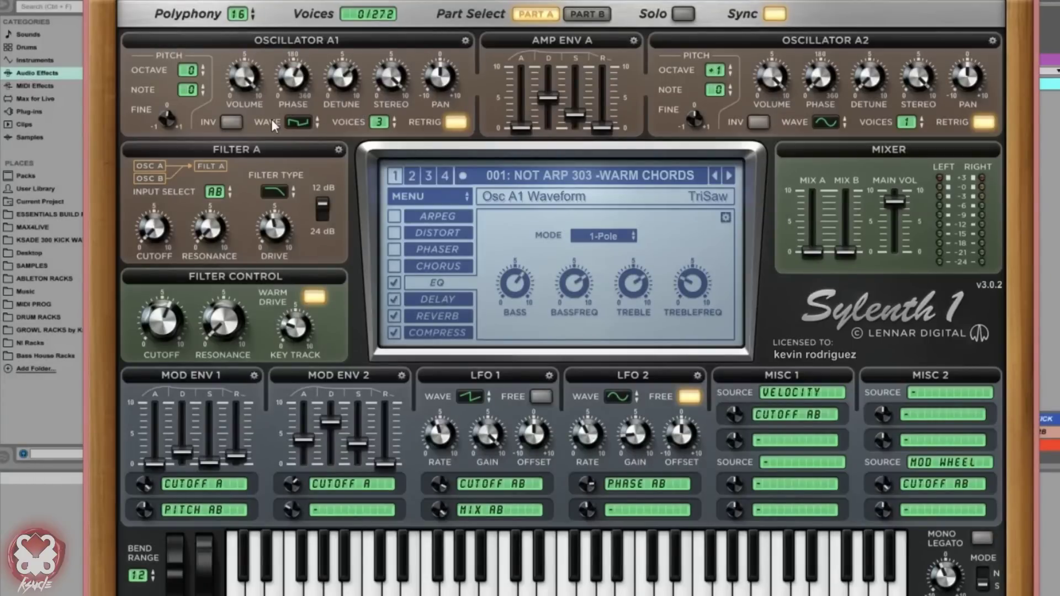
click(298, 122)
click(313, 100)
click(313, 118)
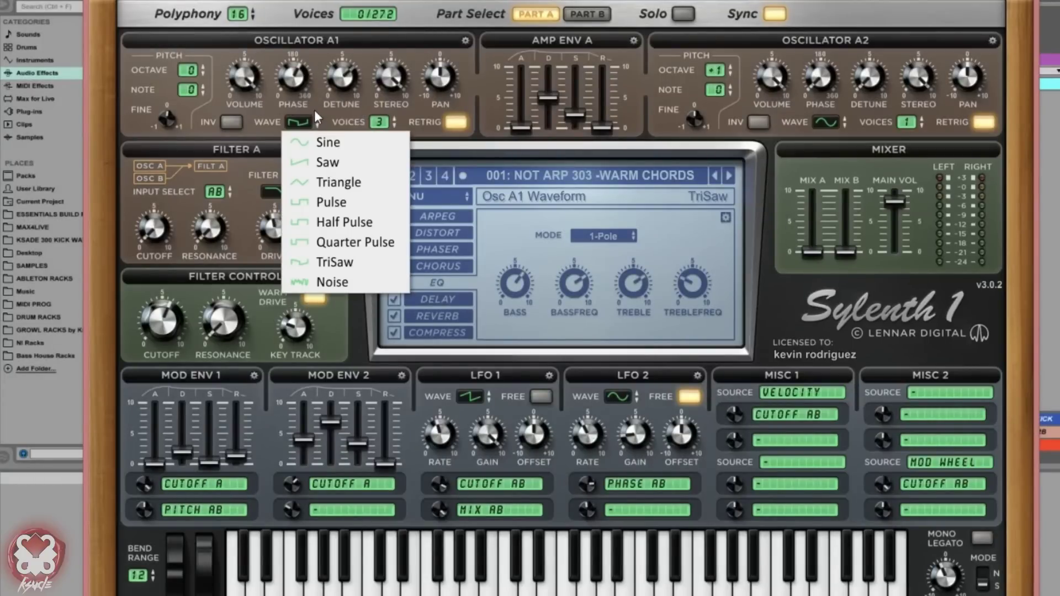
click(317, 110)
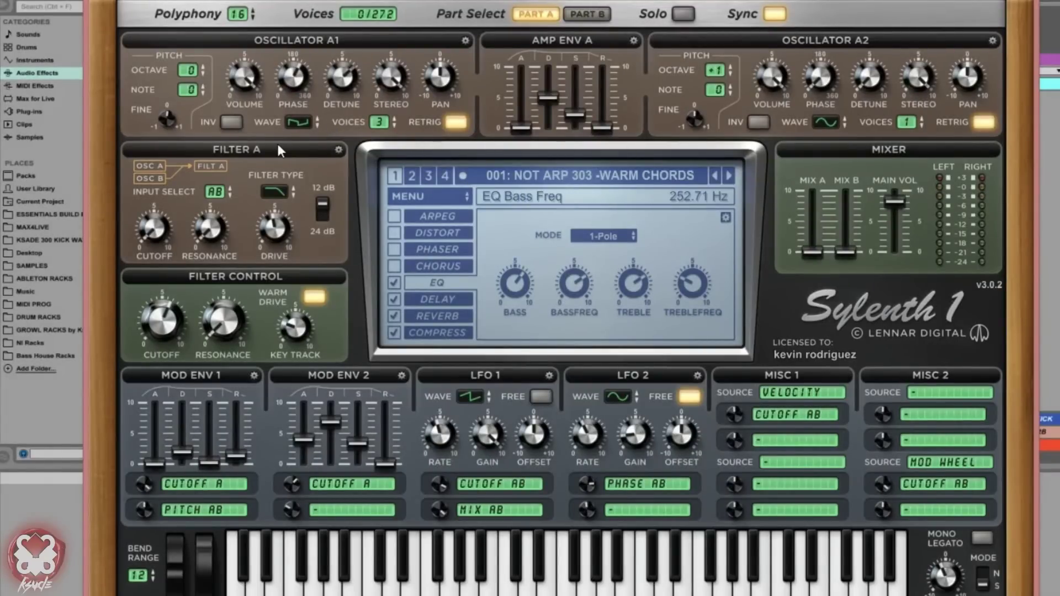
click(297, 122)
click(336, 113)
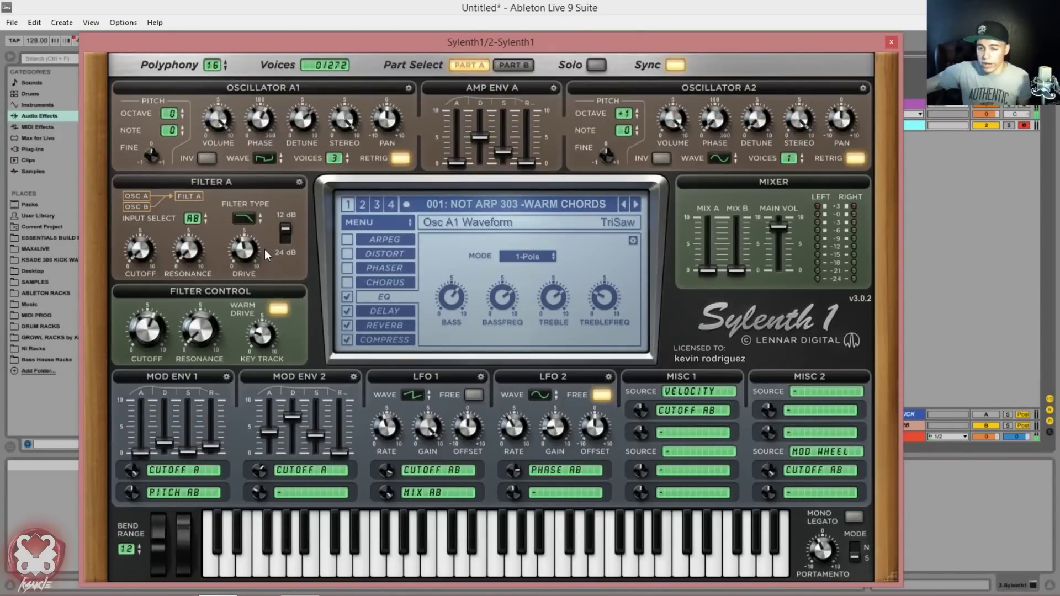
click(359, 222)
click(307, 224)
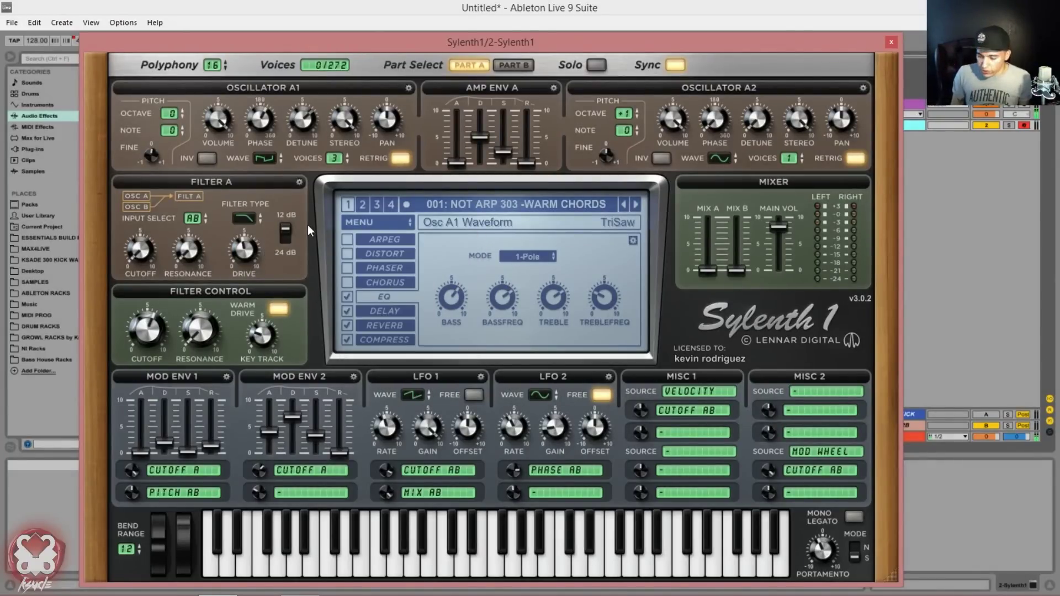